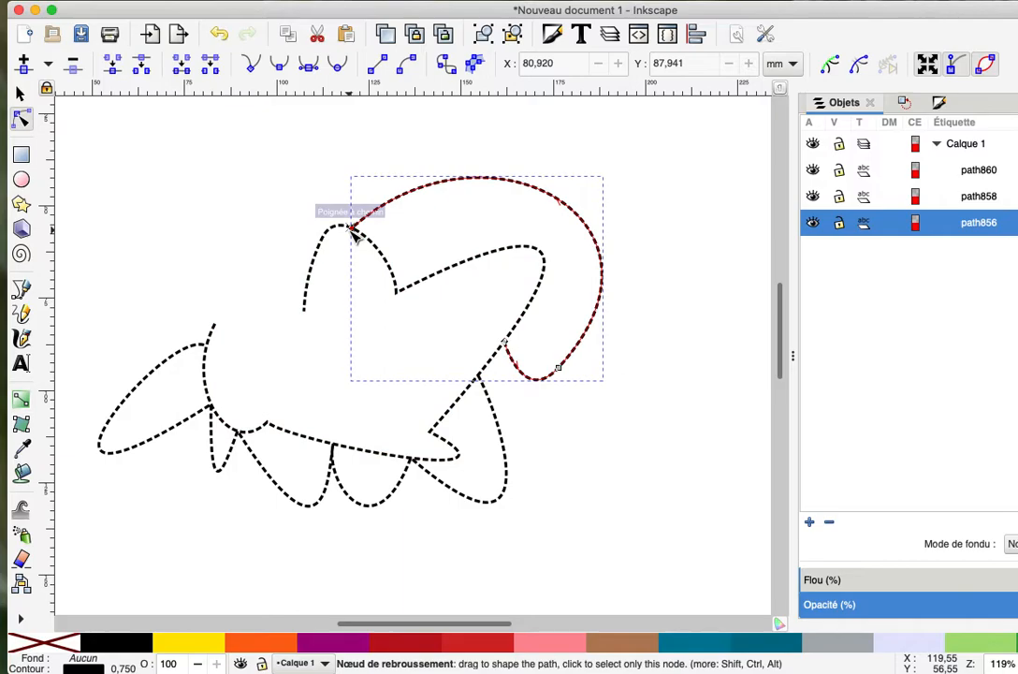
Step: Select path856, the large upper arc, and reverse its direction
left_click(974, 197)
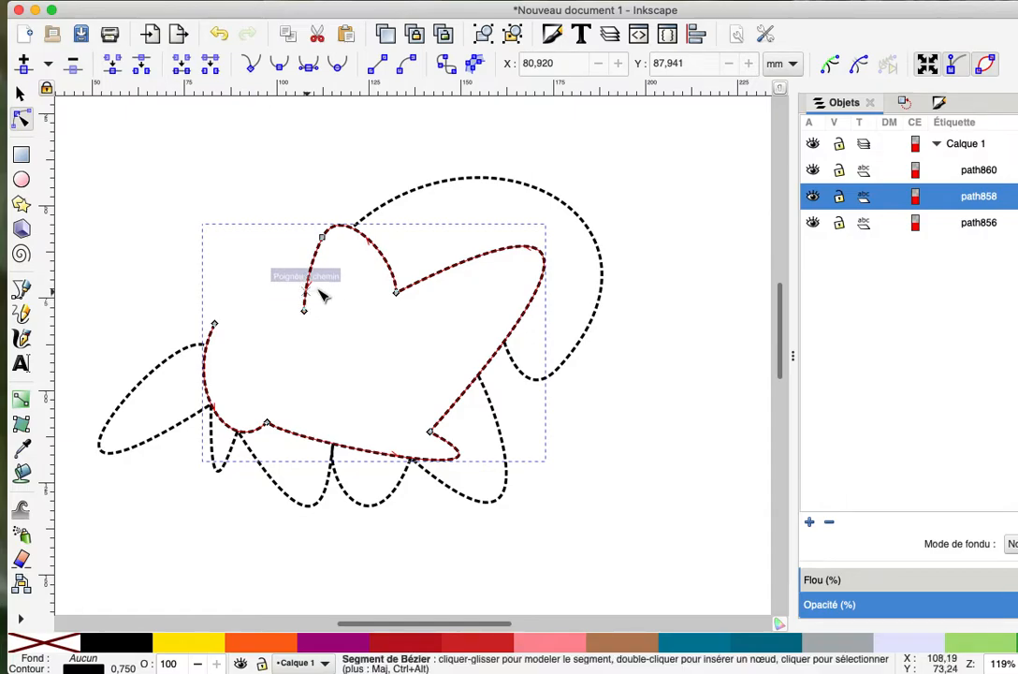
left_click(996, 173)
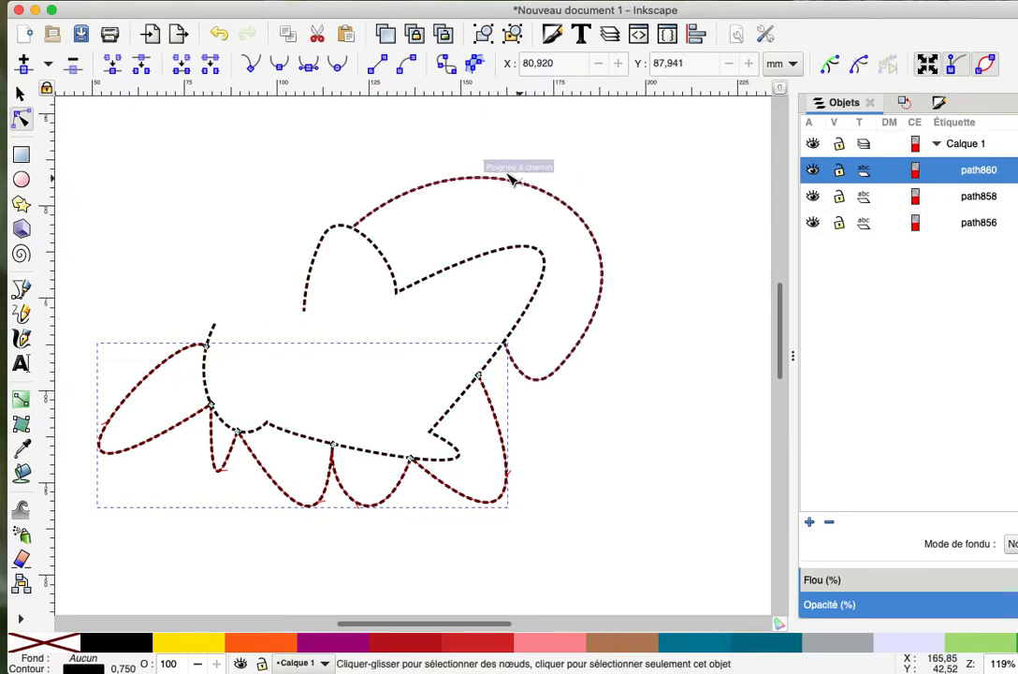
left_click(439, 185)
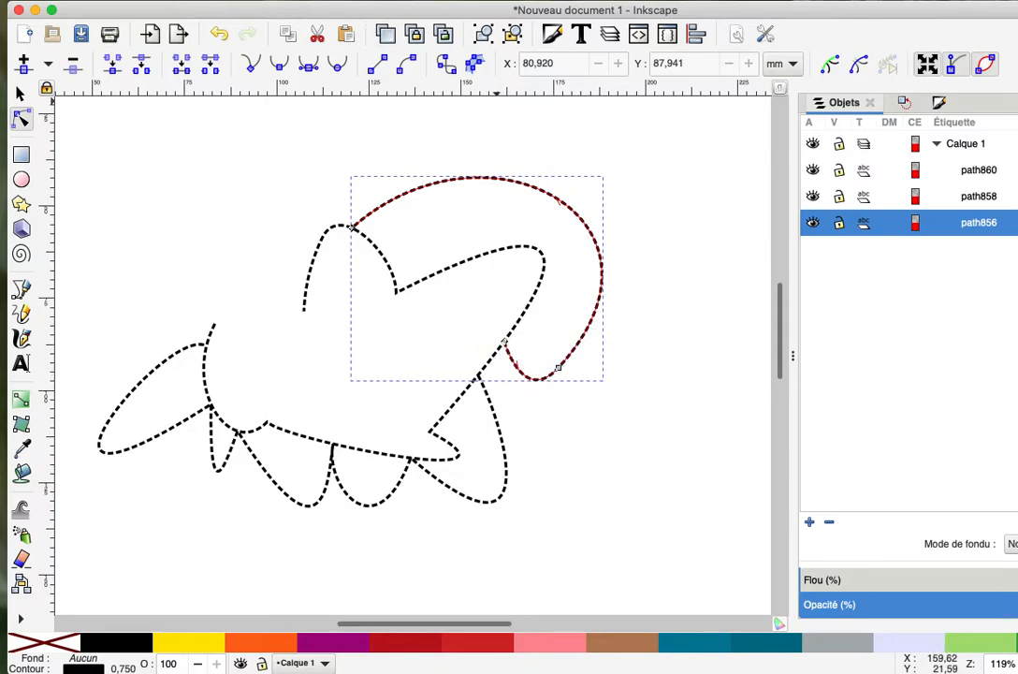
left_click(33, 0)
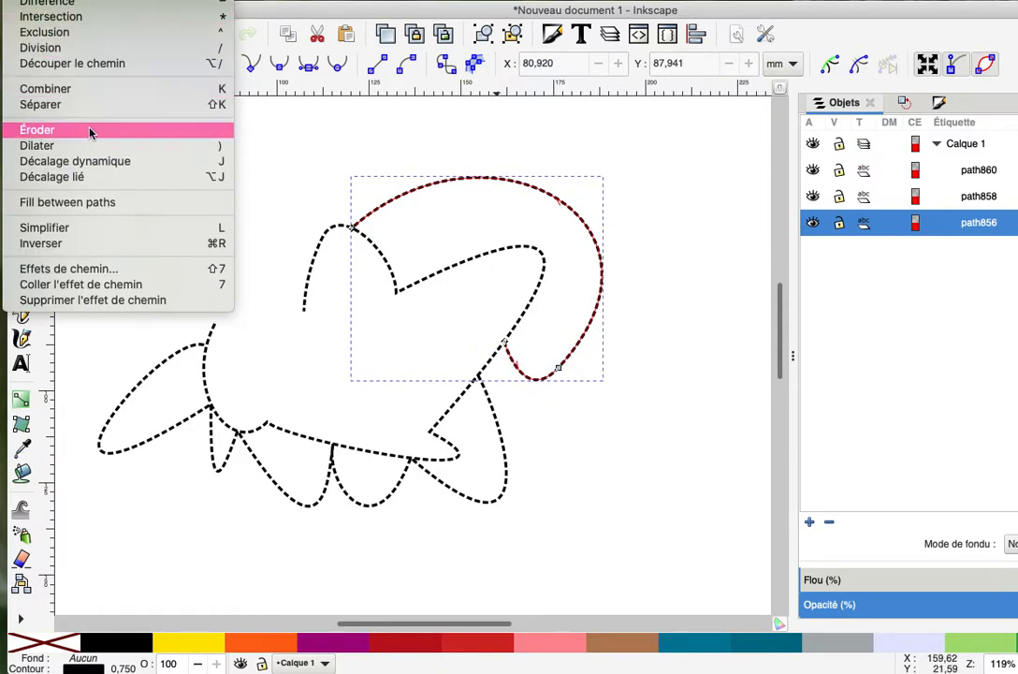
left_click(97, 244)
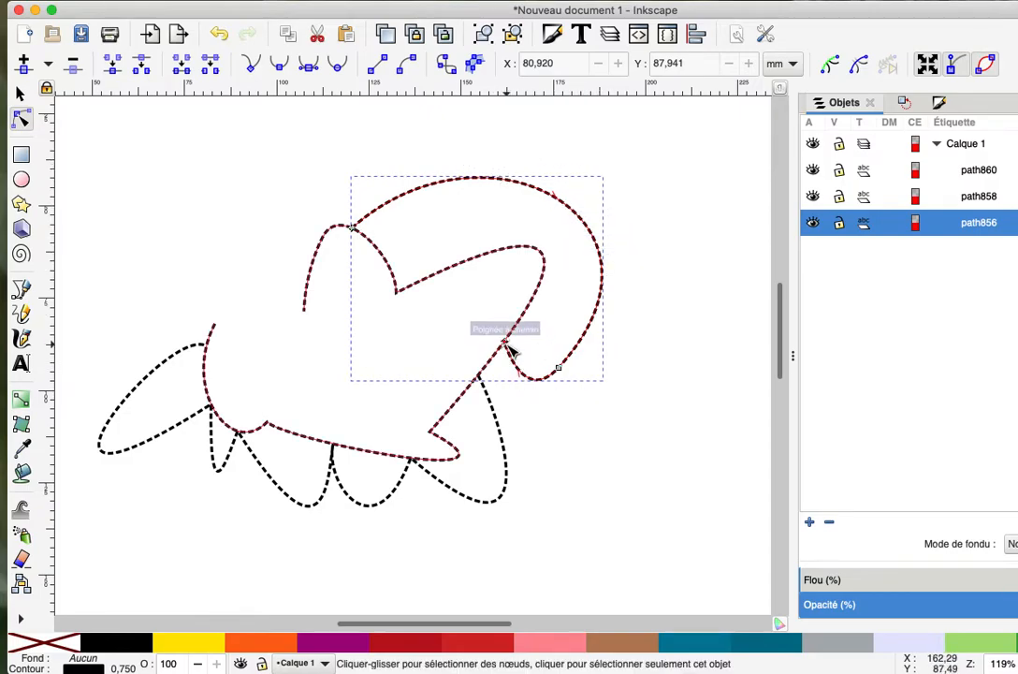
Step: Reorder the objects so that path860, the lower scalloped outline, sits between path858 and path856
left_click(499, 417)
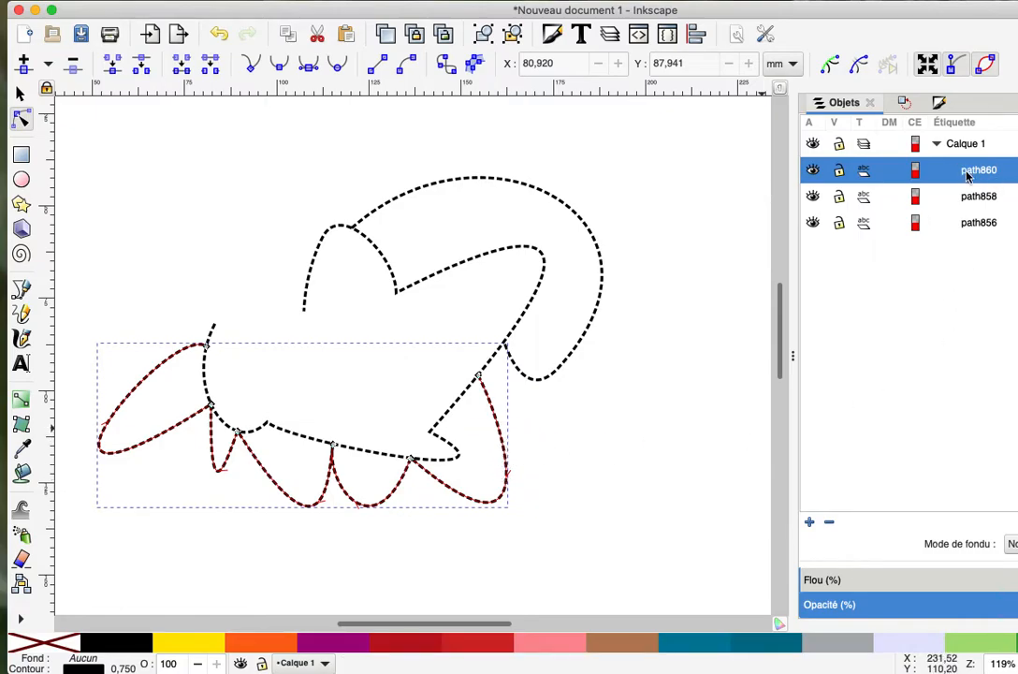
left_click_drag(972, 174, 966, 214)
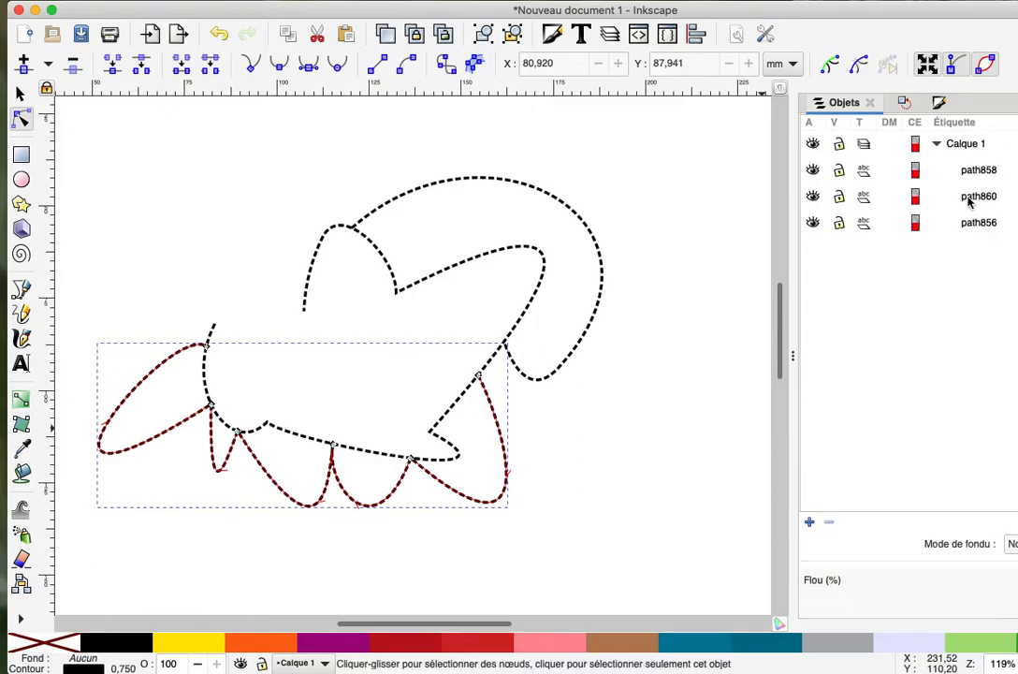
left_click(987, 200)
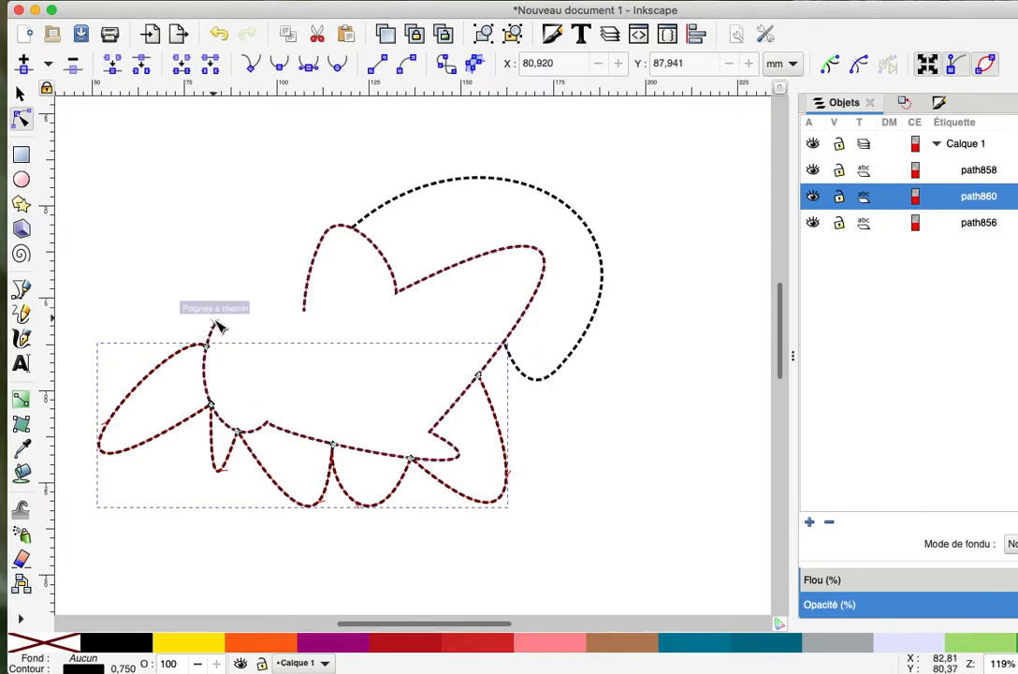
left_click(975, 171)
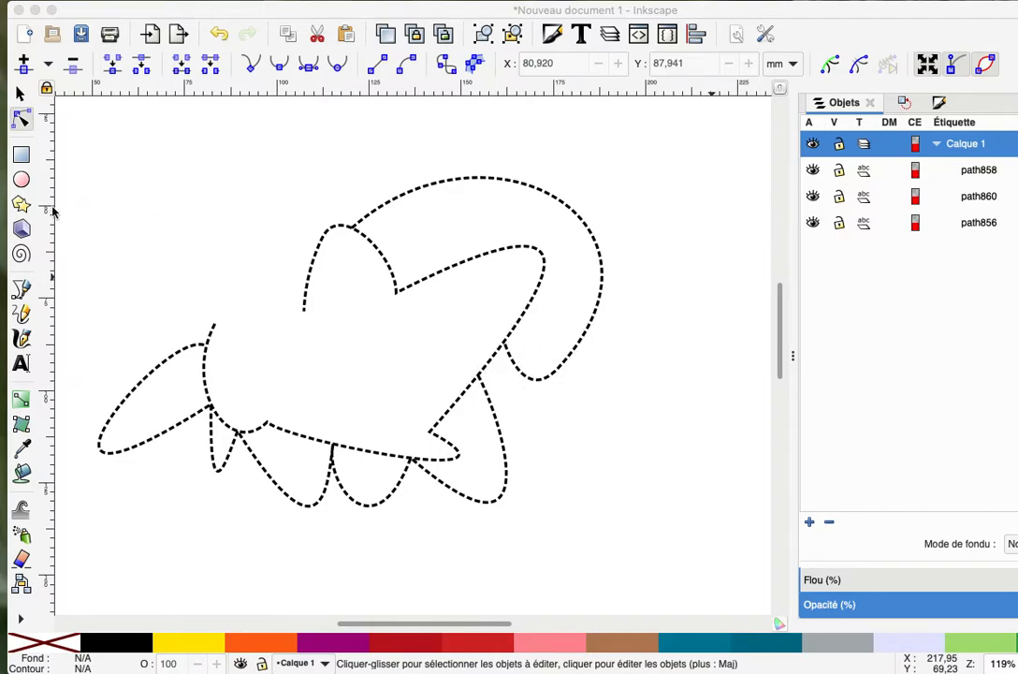
Step: Join the lower end node of path856's arc to the upper end node of path860's rightmost lobe with a new segment
left_click(513, 354)
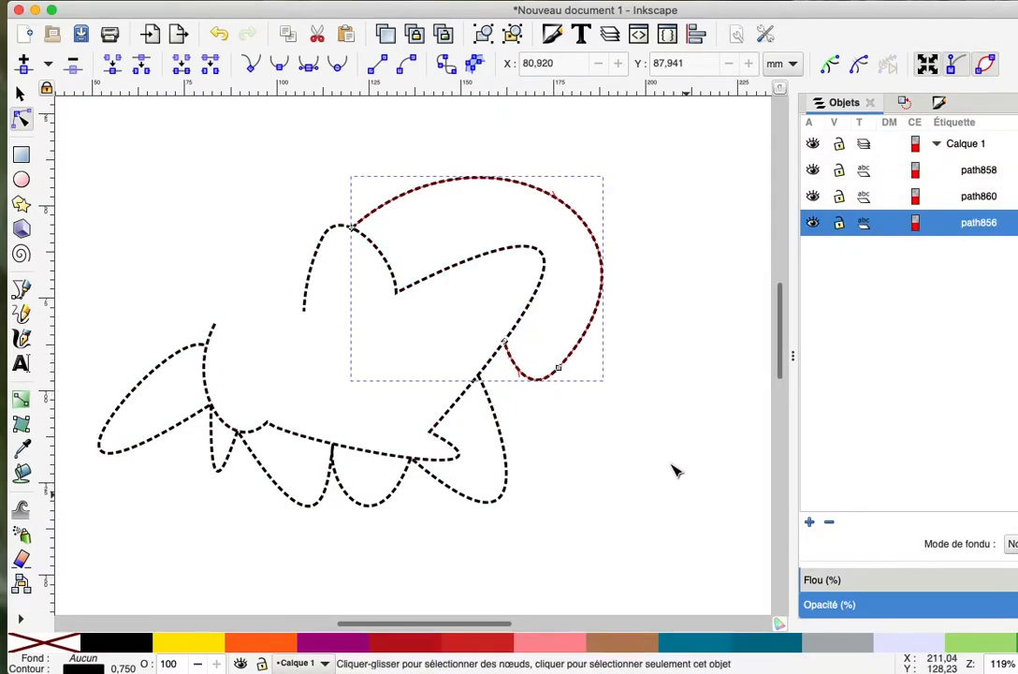
left_click(510, 453, "shift")
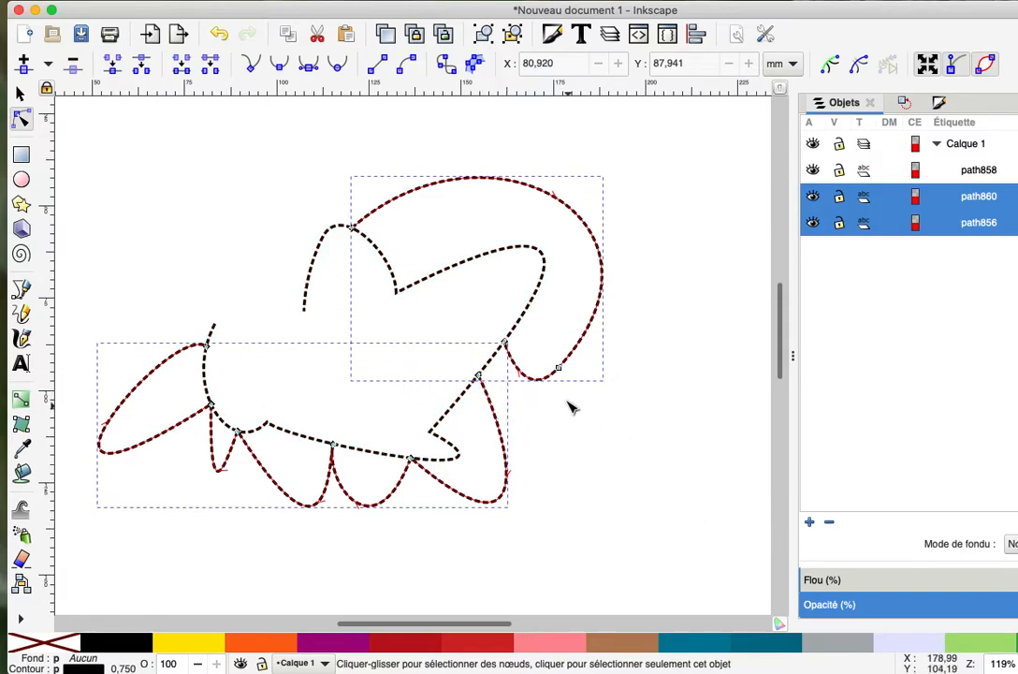
left_click(504, 345)
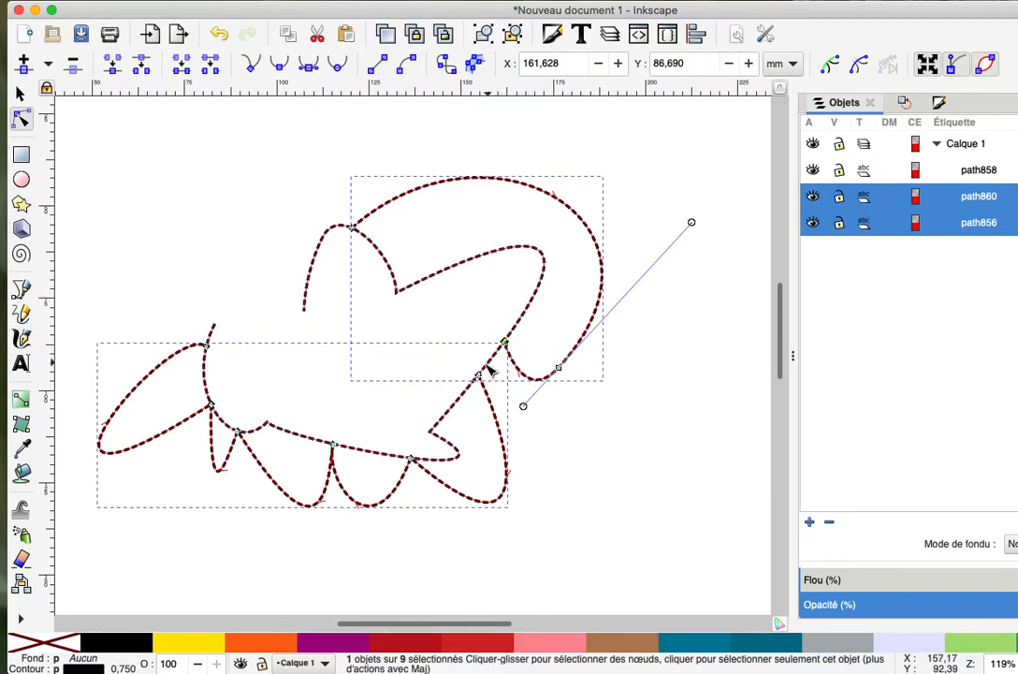
left_click(479, 378, "shift")
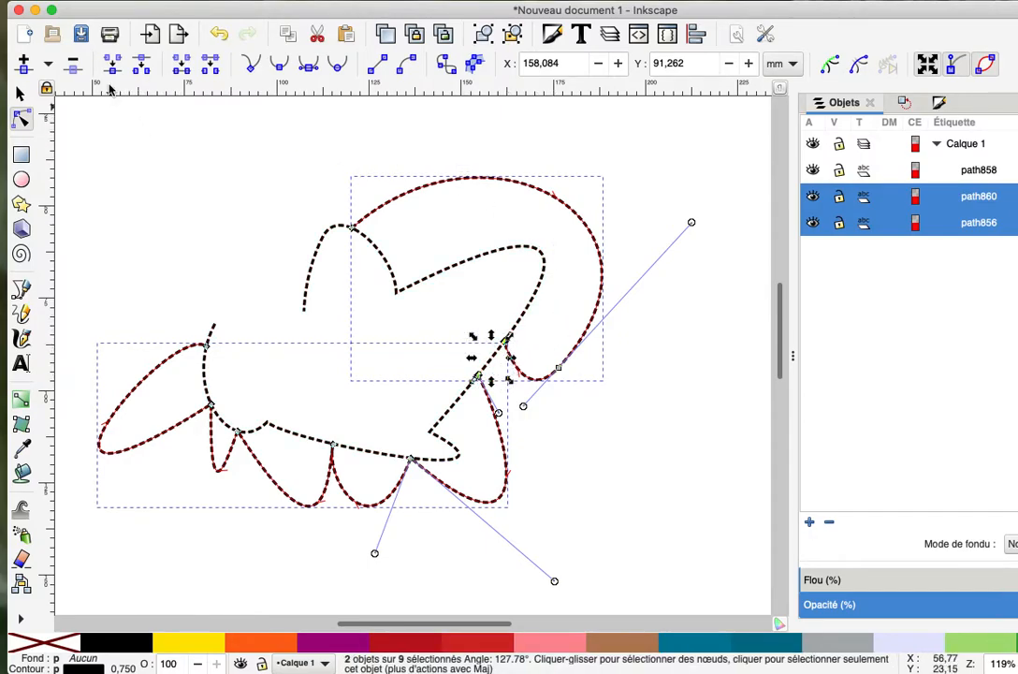
left_click(181, 71)
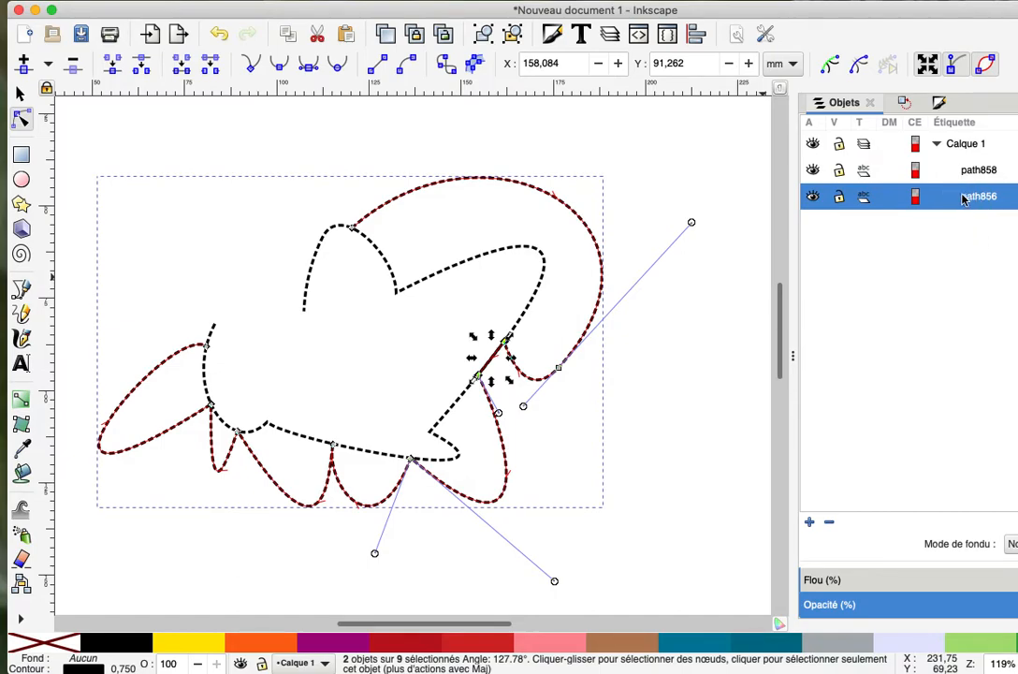
left_click(702, 383)
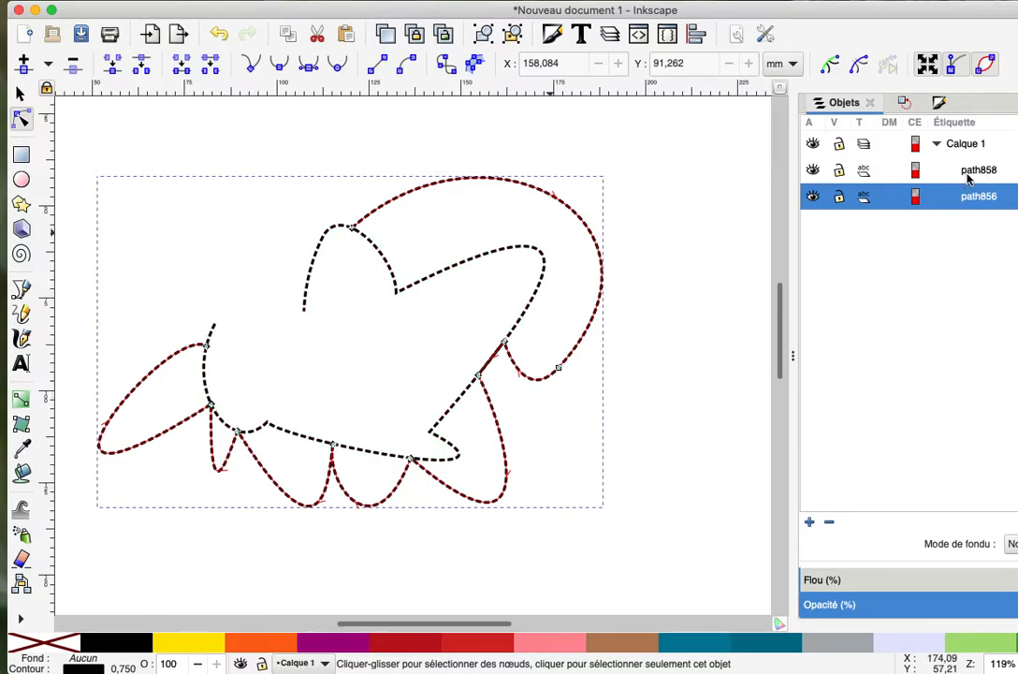
Step: Join the upper end node of path856's leftmost lobe to the nearby end node of path858 with a new segment
key("shift")
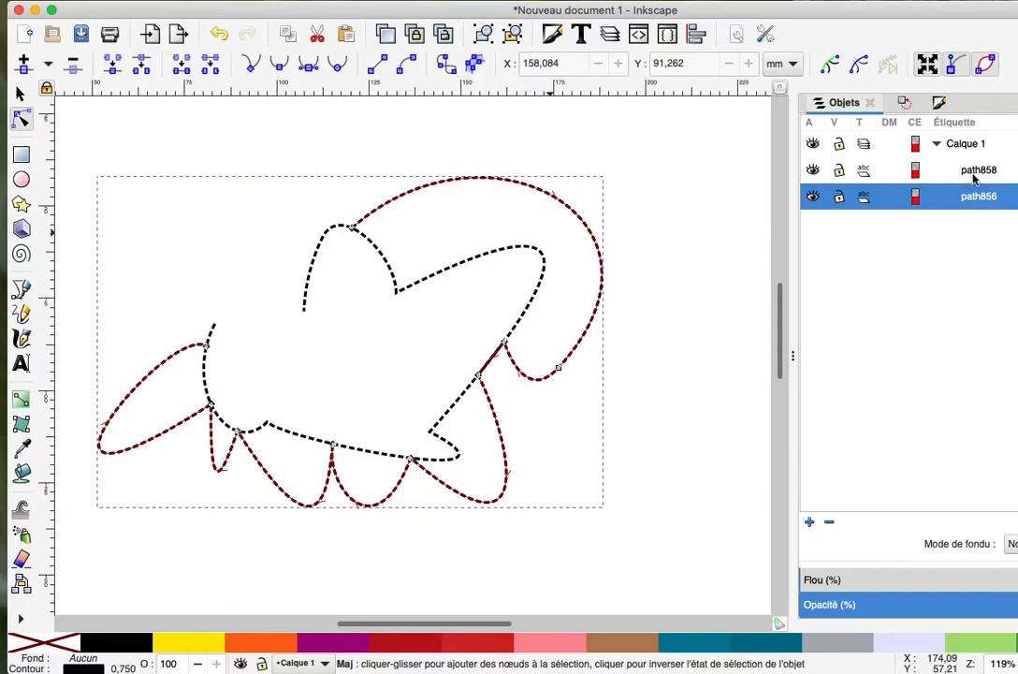
left_click(978, 175, "shift")
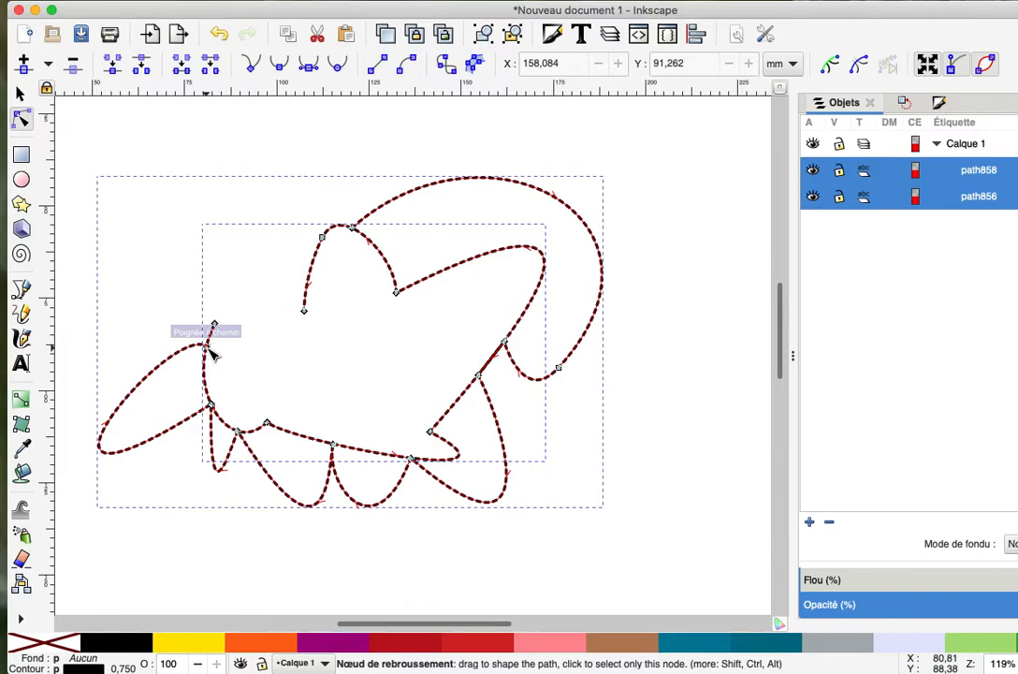
left_click(211, 349)
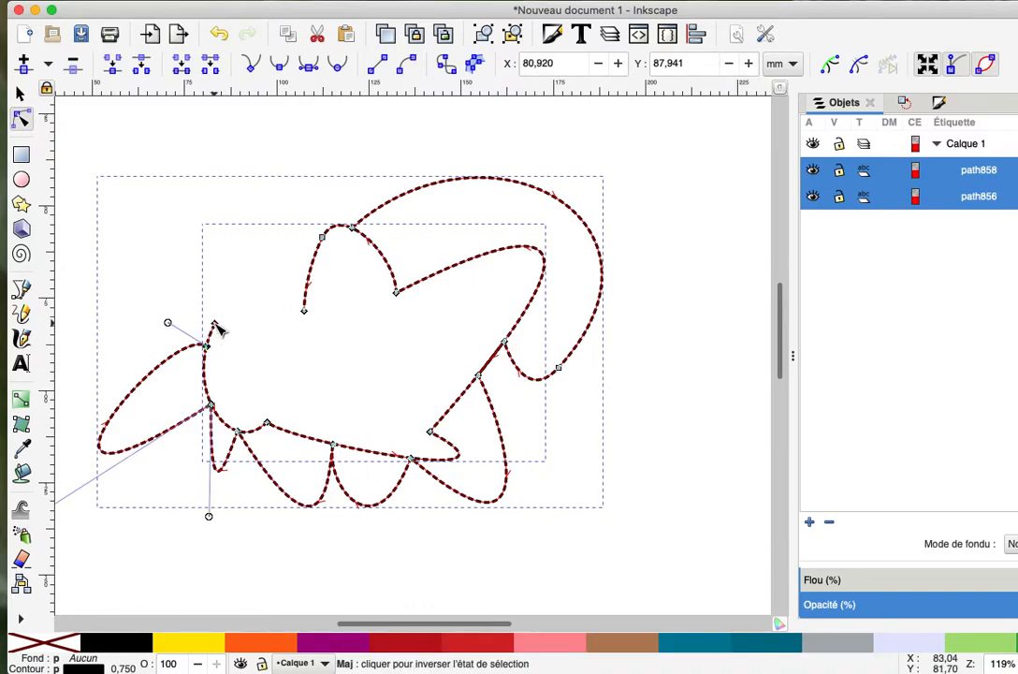
left_click(214, 325, "shift")
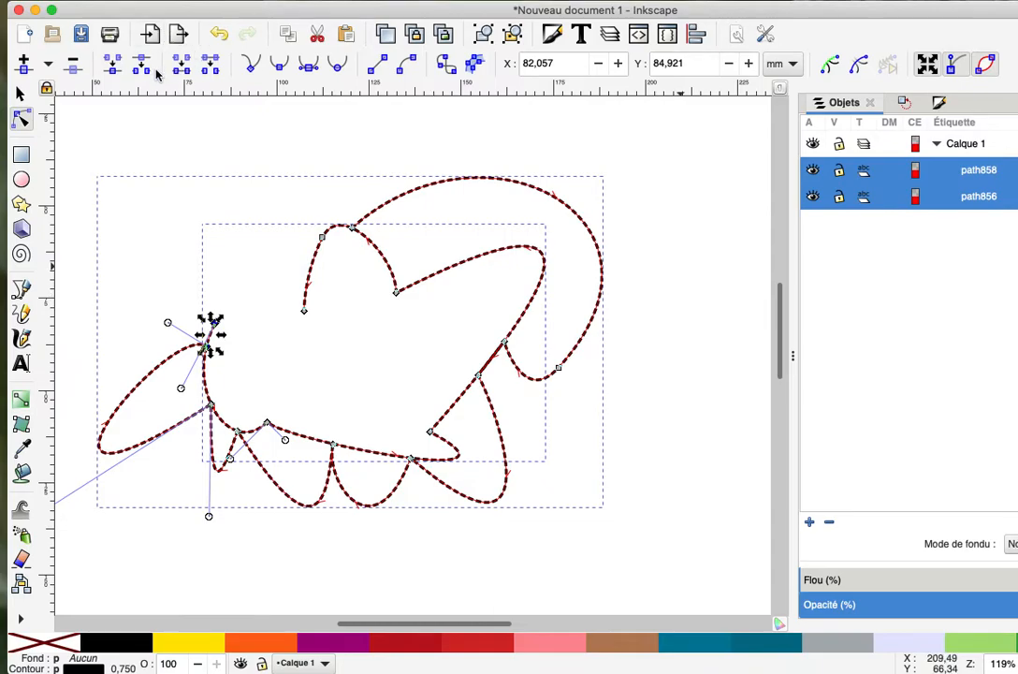
left_click(183, 65)
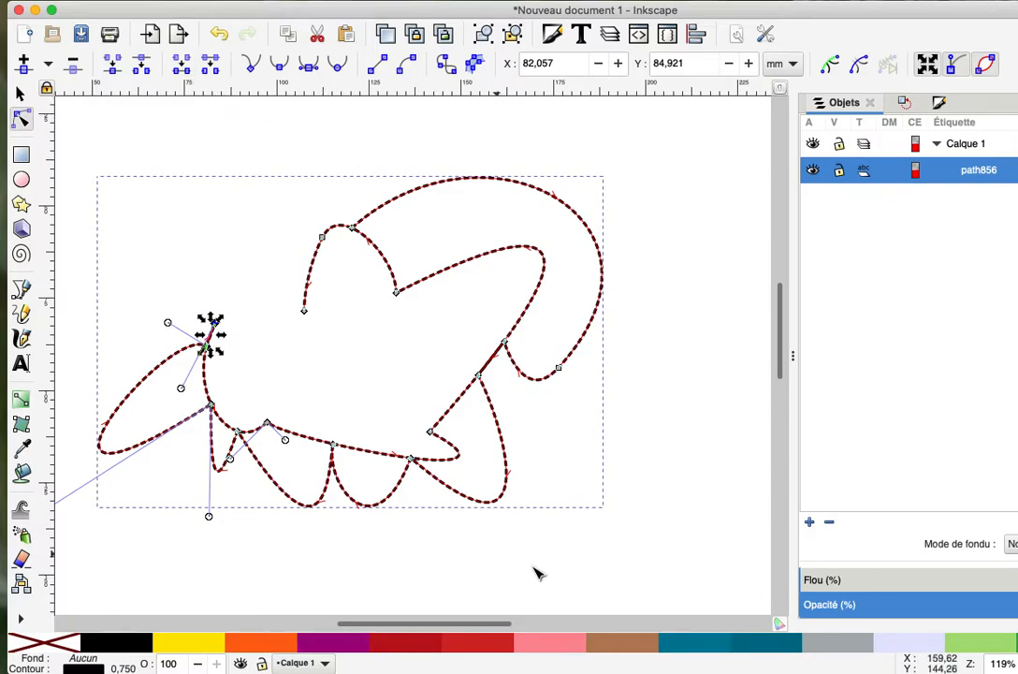
left_click(208, 272)
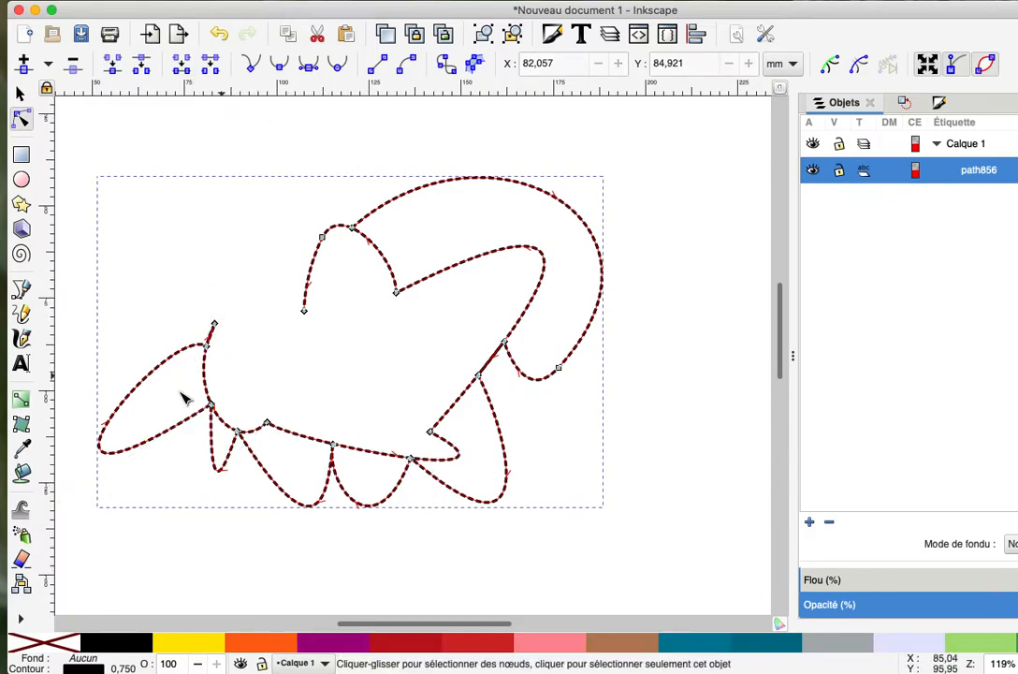
Step: Bend the new segment above the leftmost lobe so it follows the body curve beneath it
scroll(301, 374, "up", 2)
left_click(303, 368)
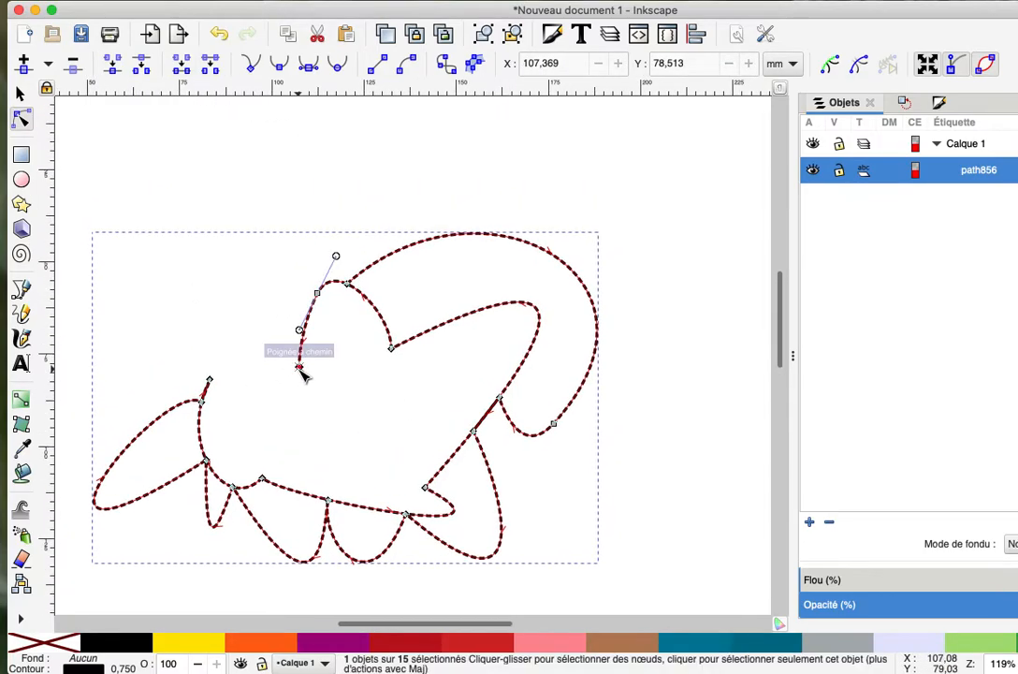
scroll(388, 280, "up", 2, "ctrl")
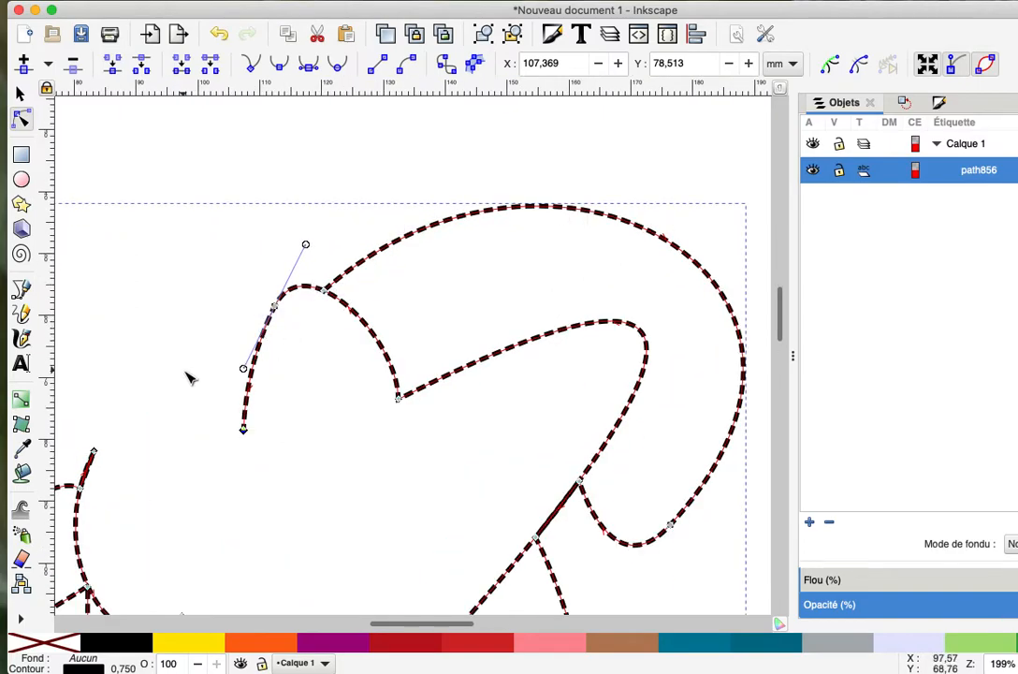
scroll(189, 377, "up", 3, "ctrl")
scroll(221, 367, "down", 4)
scroll(222, 367, "left", 5)
scroll(221, 367, "down", 3)
scroll(221, 367, "left", 4)
scroll(221, 364, "up", 3, "ctrl")
scroll(234, 351, "up", 1, "ctrl")
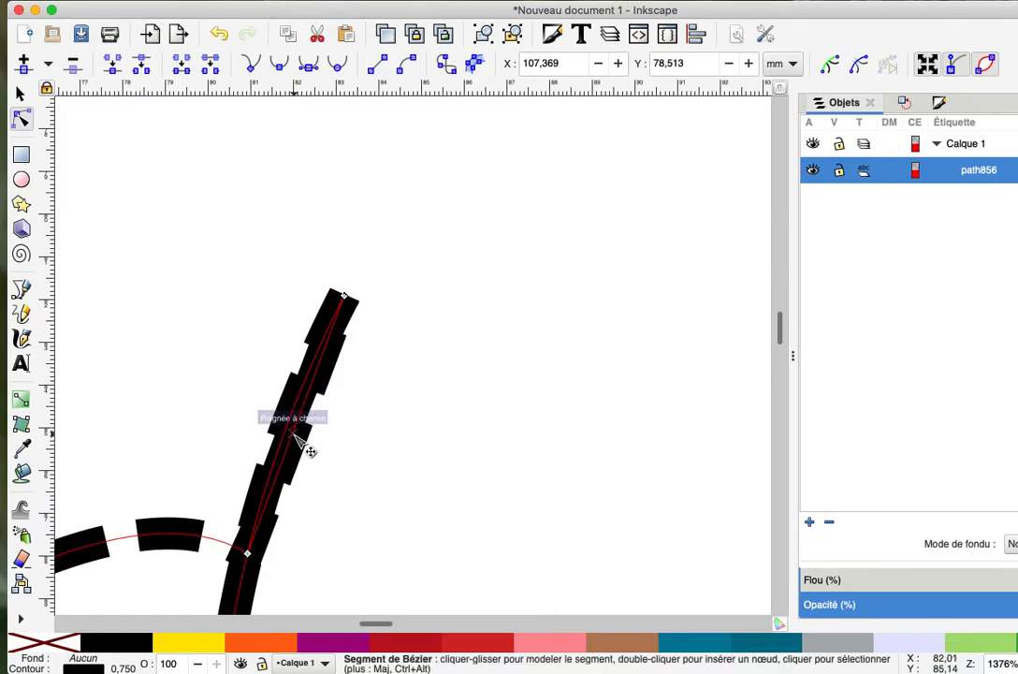
left_click_drag(292, 433, 284, 431)
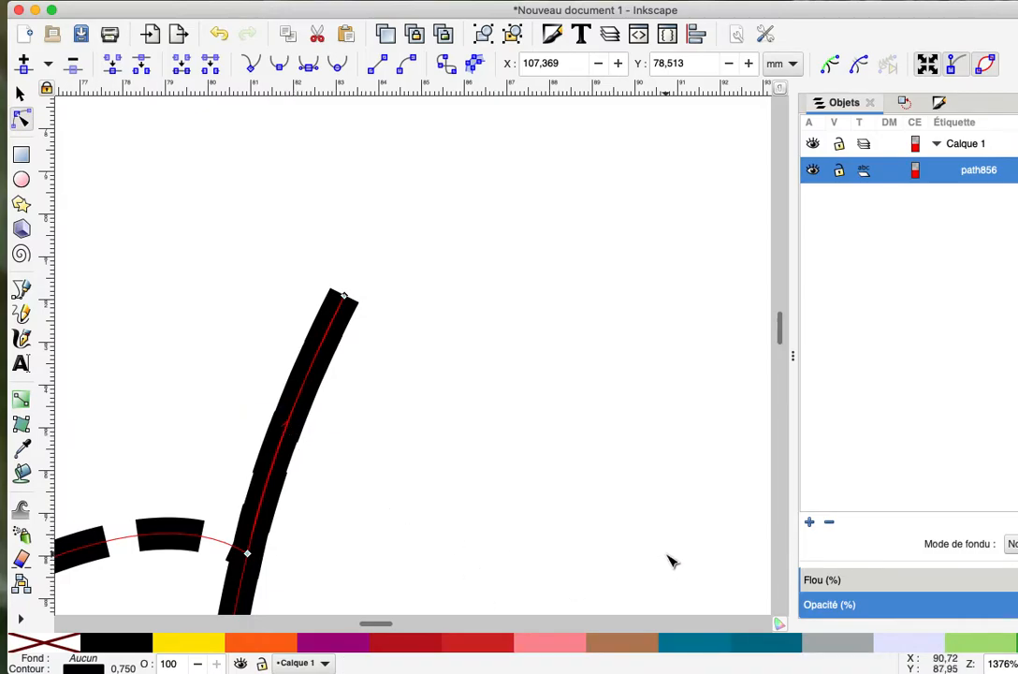
Step: Adjust the new segment between the large arc and the rightmost lobe so it overlaps the body outline
key("minus")
key("minus")
key("minus")
key("minus")
key("minus")
key("minus")
key("minus")
key("minus")
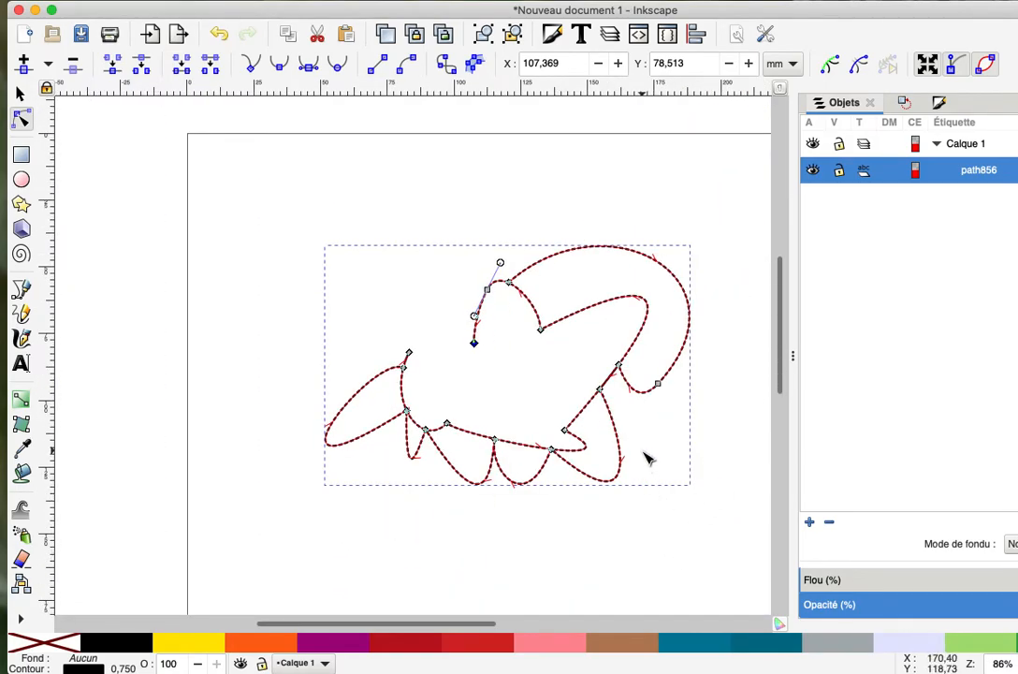
scroll(614, 479, "up", 5)
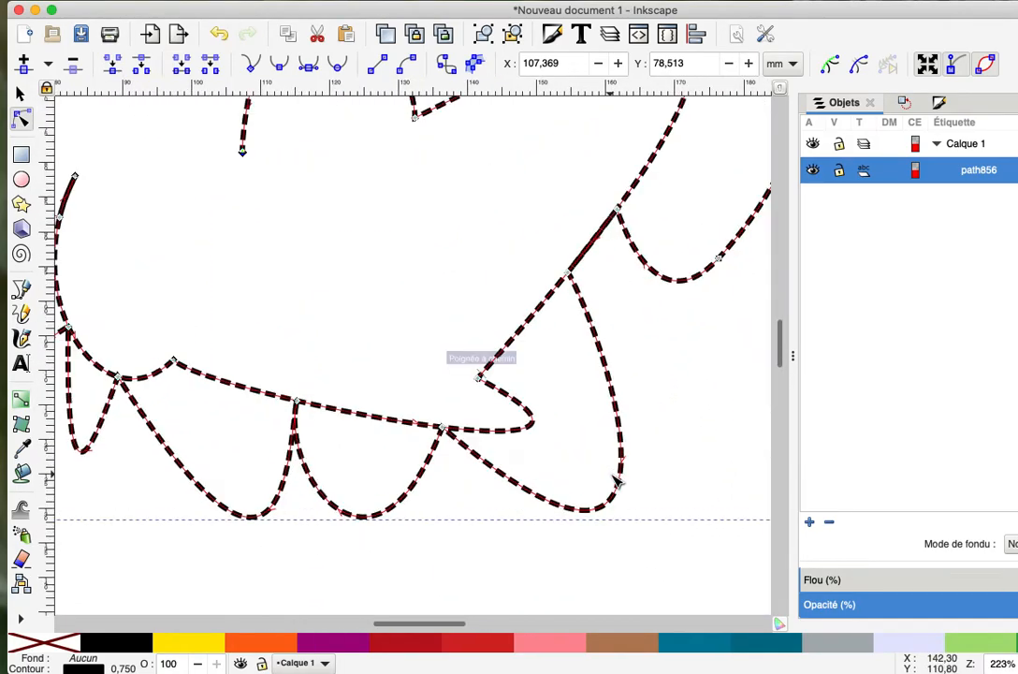
scroll(672, 291, "up", 6)
scroll(673, 291, "right", 5)
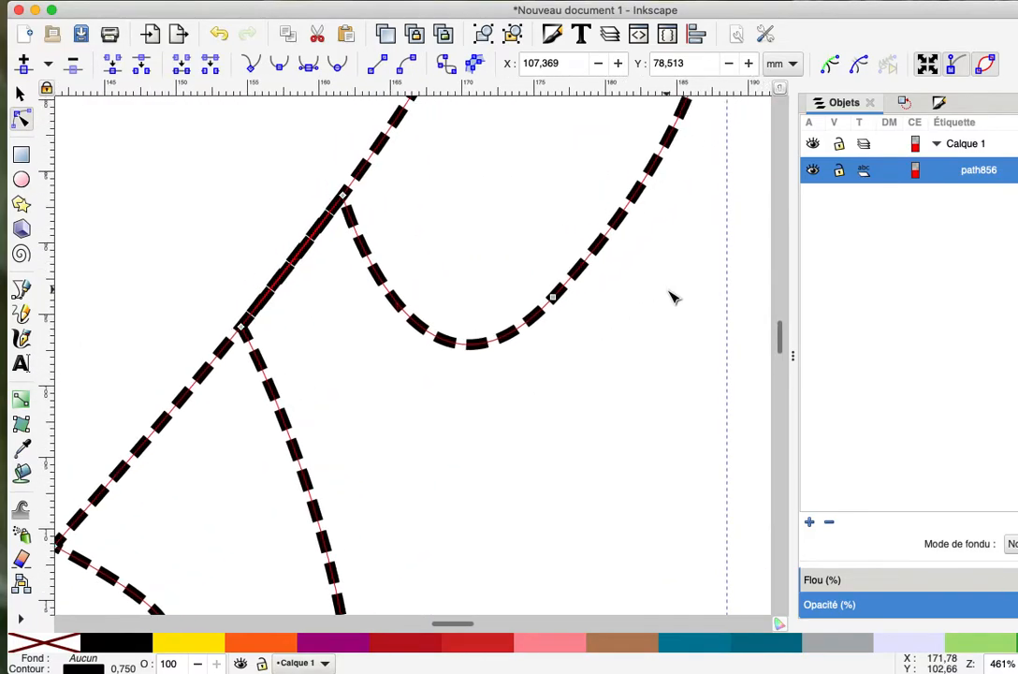
scroll(394, 279, "up", 3)
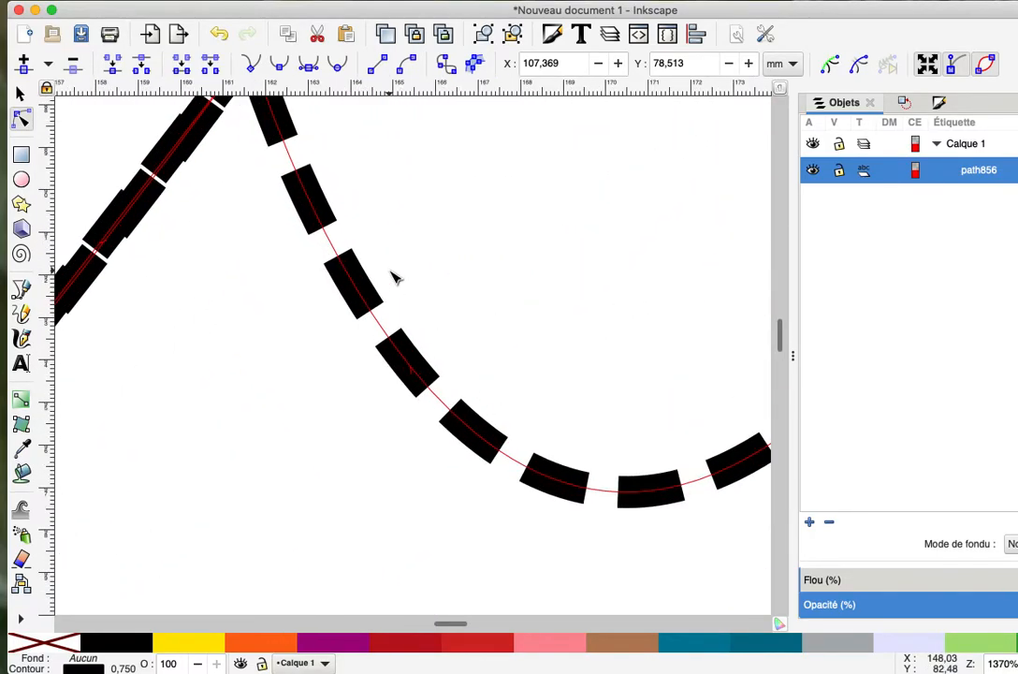
scroll(394, 278, "up", 2)
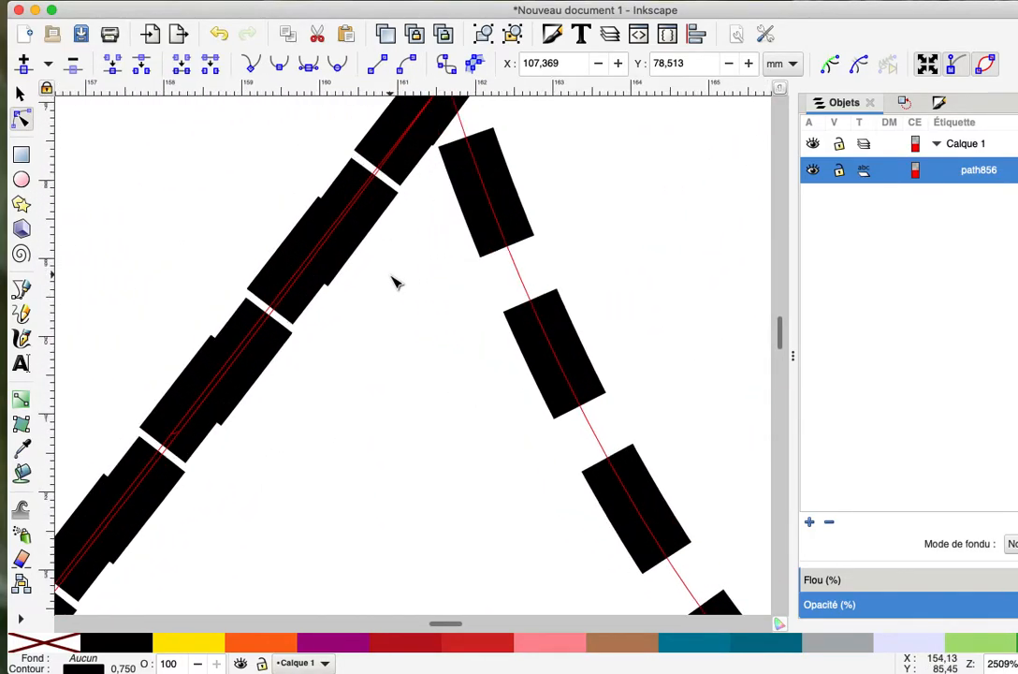
scroll(433, 281, "up", 1)
scroll(433, 280, "left", 2)
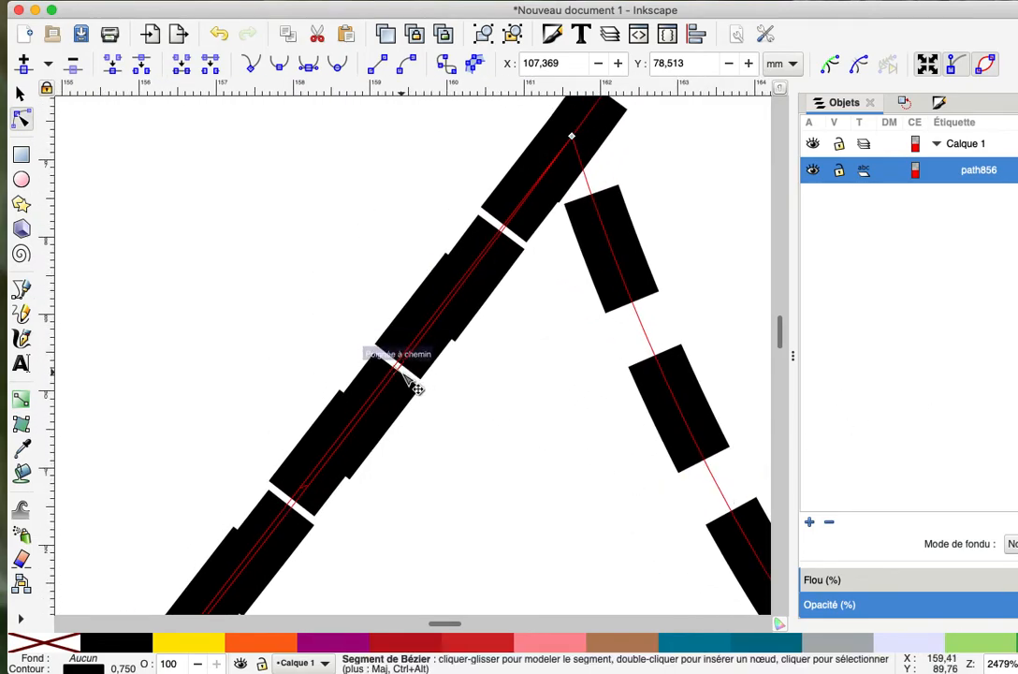
mouse_move(400, 366)
left_mouse_down()
mouse_move(402, 377)
mouse_move(396, 338)
mouse_move(395, 385)
mouse_move(372, 395)
mouse_move(361, 408)
mouse_move(369, 414)
left_mouse_up()
scroll(384, 510, "down", 3)
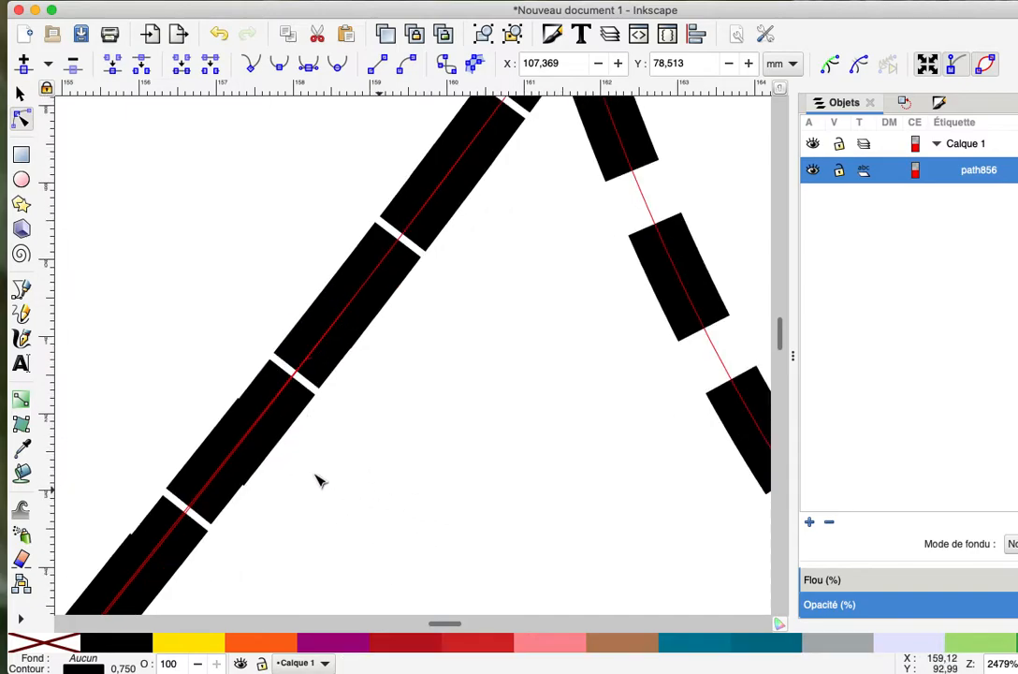
left_click_drag(414, 526, 629, 433)
left_click_drag(782, 334, 804, 324)
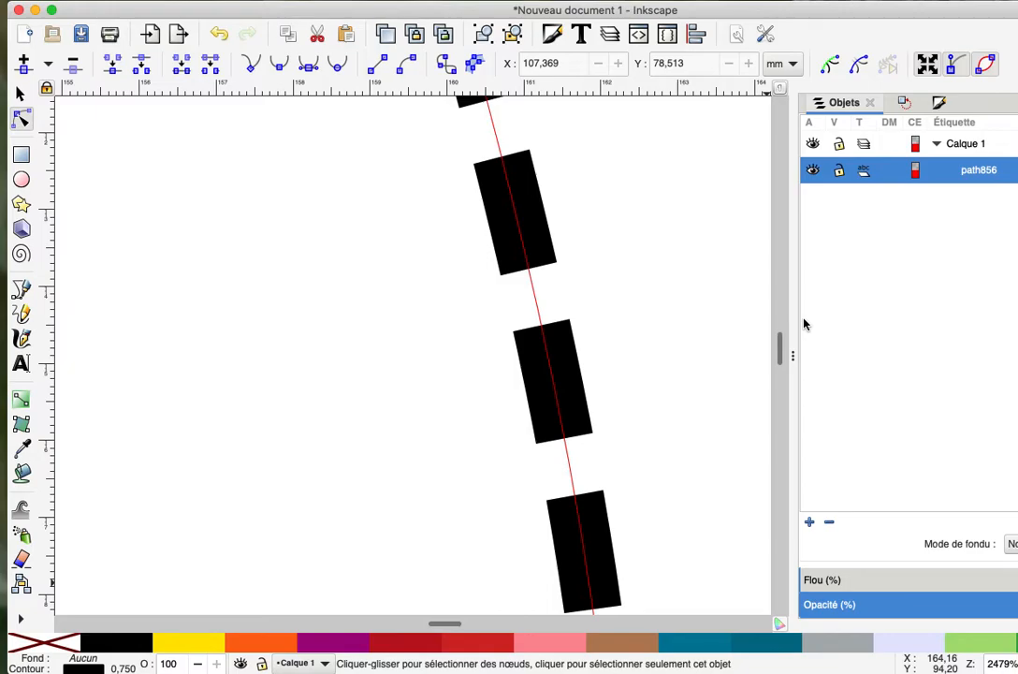
Step: Add nodes to the outer curve of the rightmost lobe and move one inward to reshape the curve
key("minus")
key("minus")
key("minus")
key("minus")
key("minus")
key("minus")
key("minus")
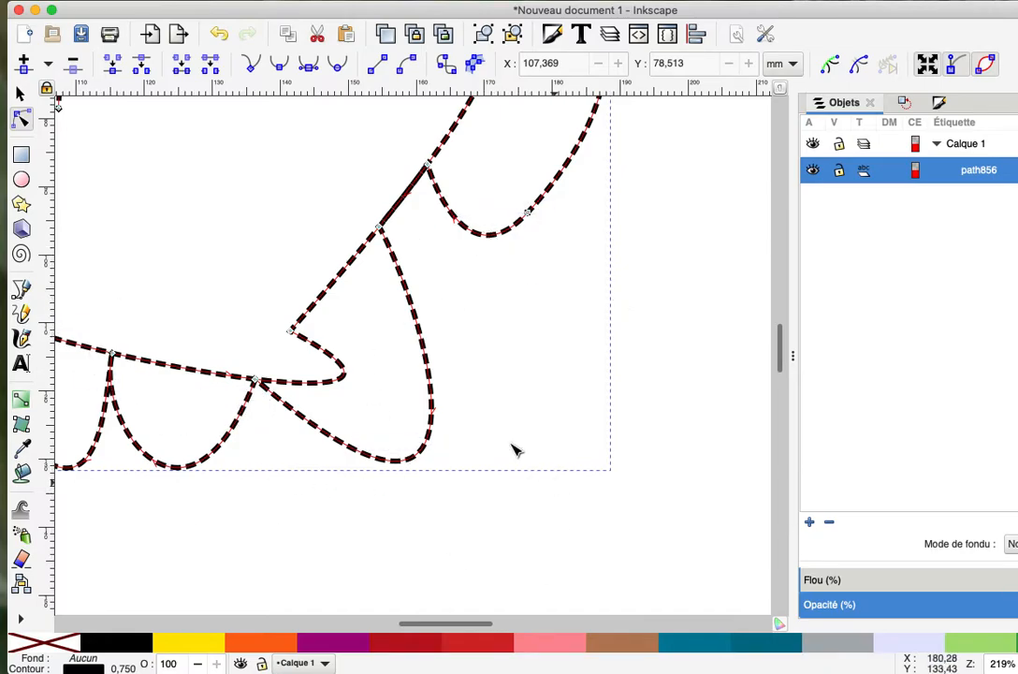
left_click(438, 365)
mouse_move(429, 358)
left_mouse_down()
mouse_move(472, 345)
mouse_move(484, 325)
mouse_move(477, 341)
mouse_move(432, 366)
mouse_move(412, 363)
left_mouse_up()
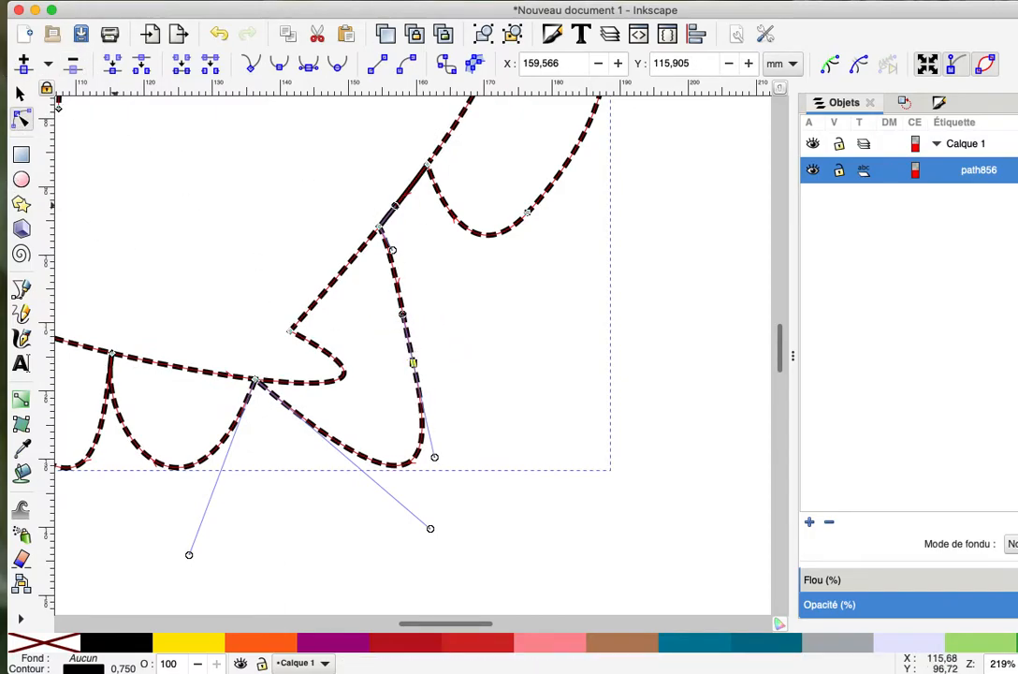
Step: Delete the extra node on the outer curve of the rightmost lower lobe to smooth it into a single curve
left_click(412, 353)
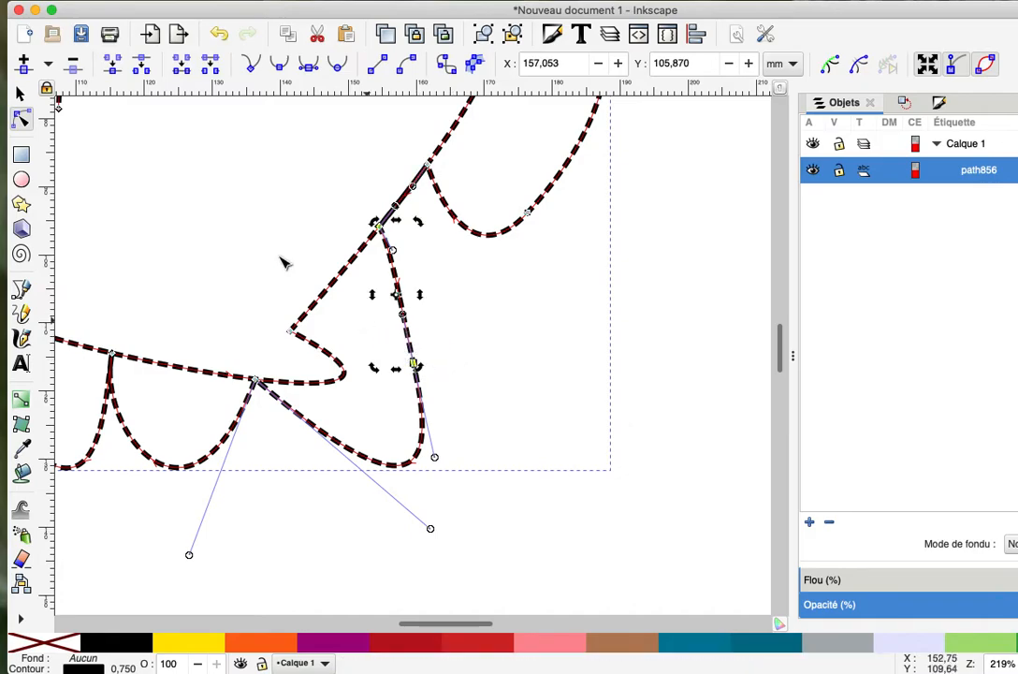
left_click(561, 396)
left_click(412, 362)
left_click(79, 65)
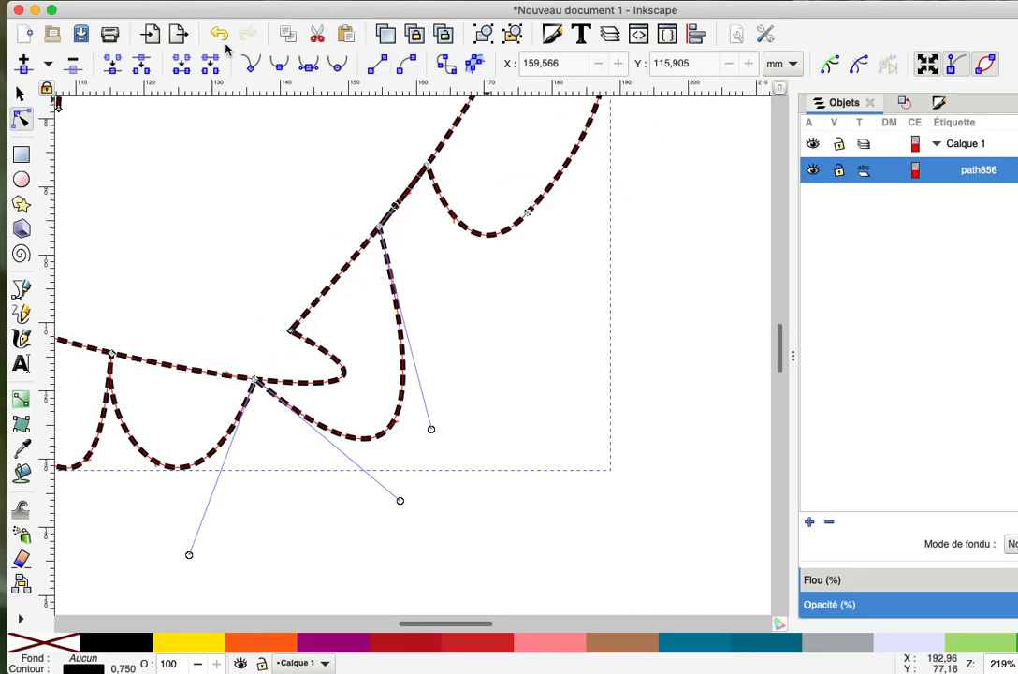
Step: Open the Ink/Stitch parameters for path856 and move and resize the stitch simulation window to view the whole path
left_click(189, 0)
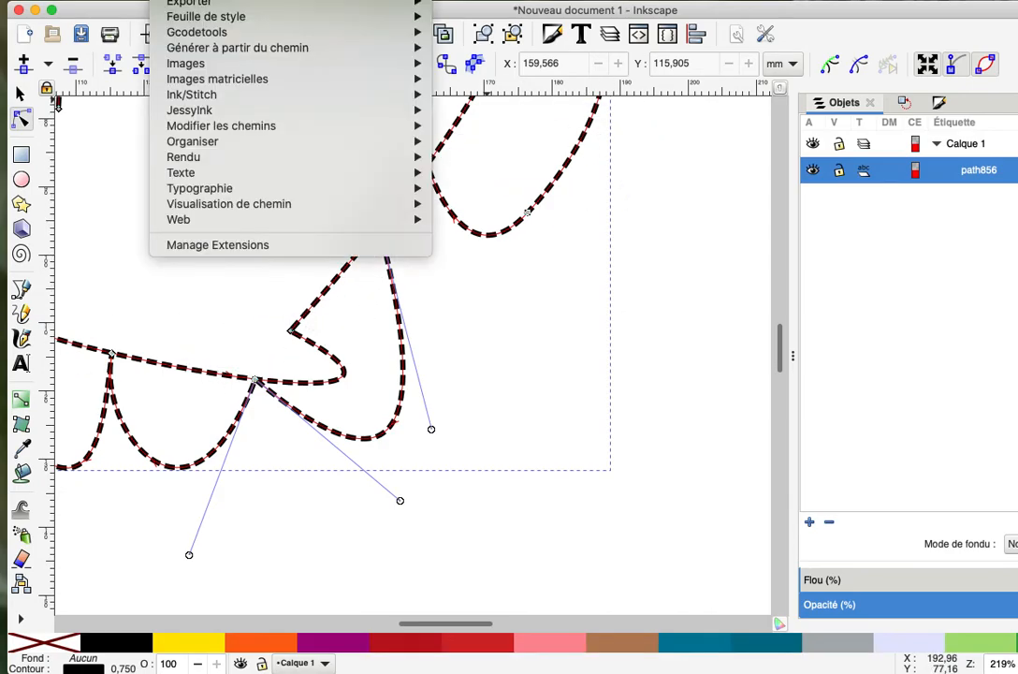
mouse_move(211, 99)
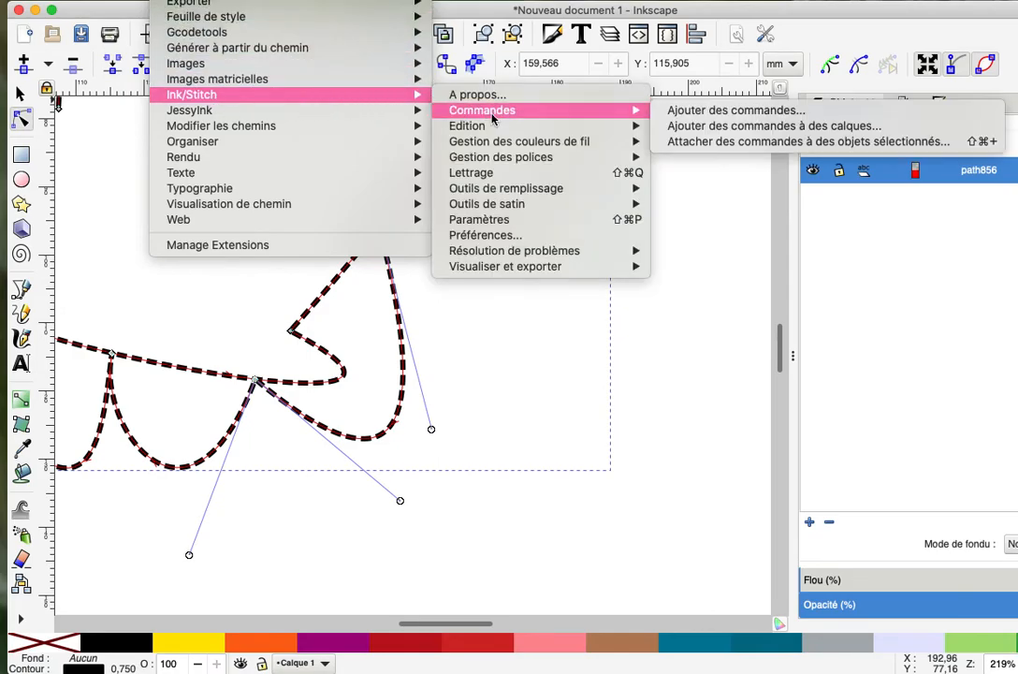
left_click(479, 221)
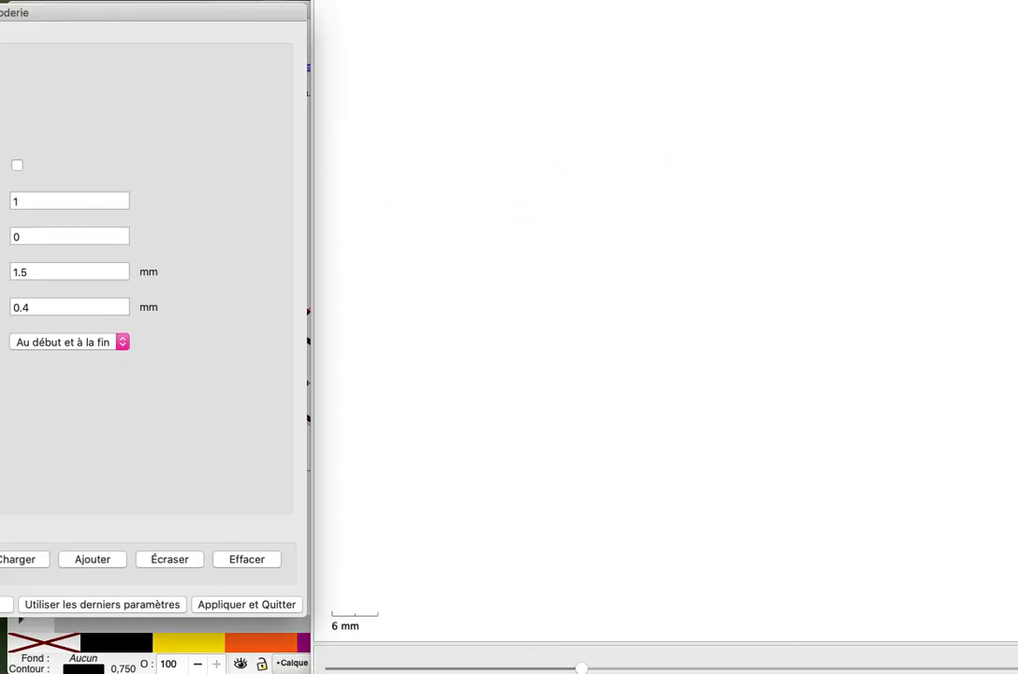
mouse_move(943, 6)
left_mouse_down()
mouse_move(650, 64)
mouse_move(424, 0)
left_mouse_up()
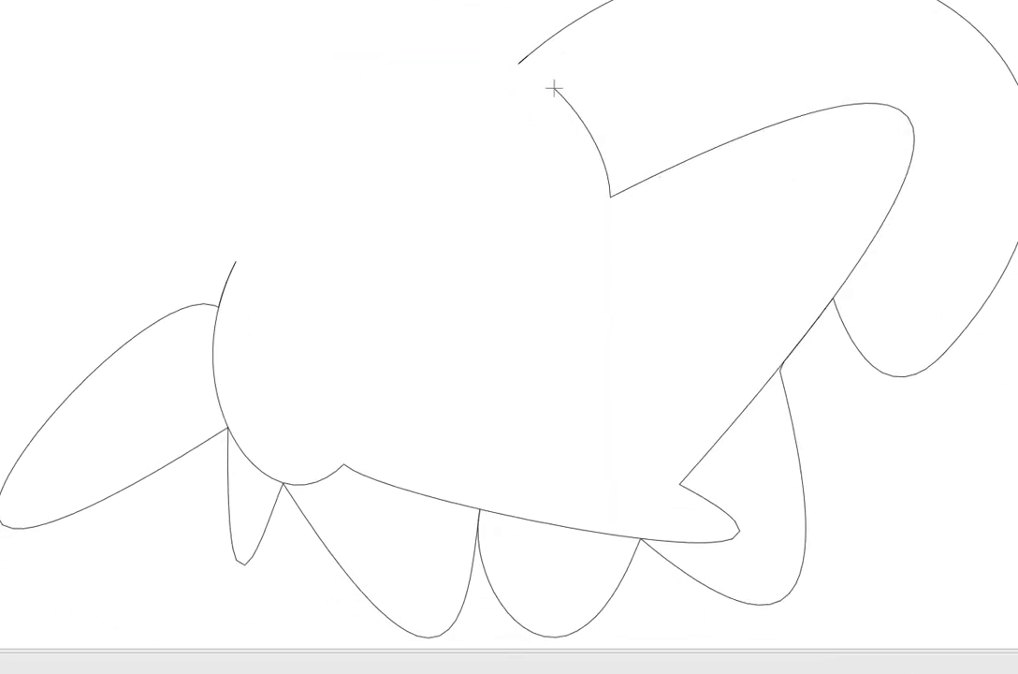
mouse_move(1017, 599)
left_mouse_down()
mouse_move(859, 548)
mouse_move(376, 331)
left_mouse_up()
left_click_drag(281, 0, 655, 8)
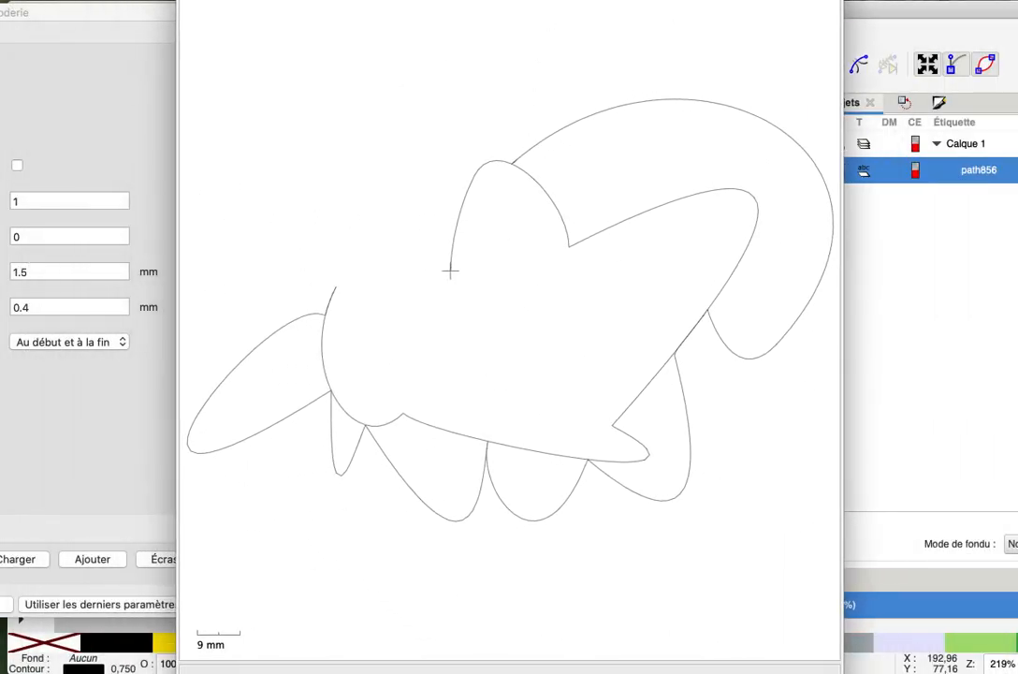